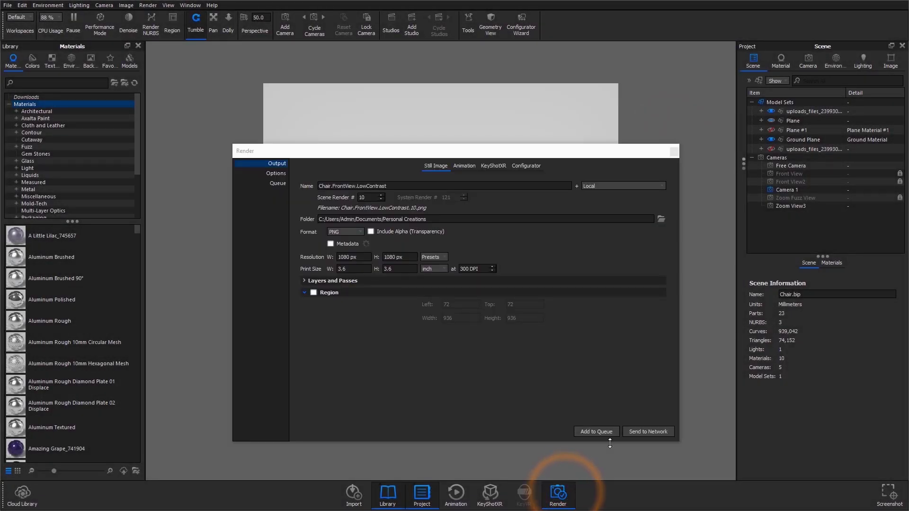
# Send the chair render to the network, then look through the Zoom Fuzz View camera
pyautogui.click(636, 431)
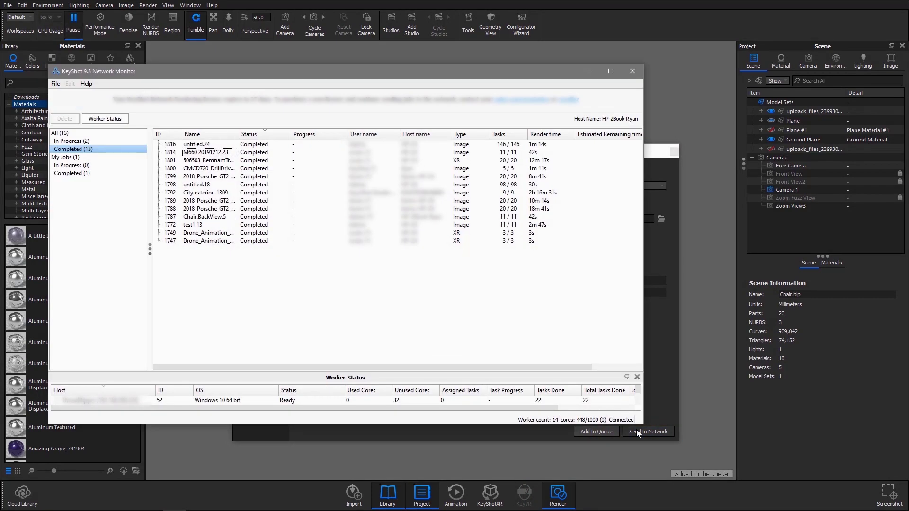
pyautogui.click(589, 71)
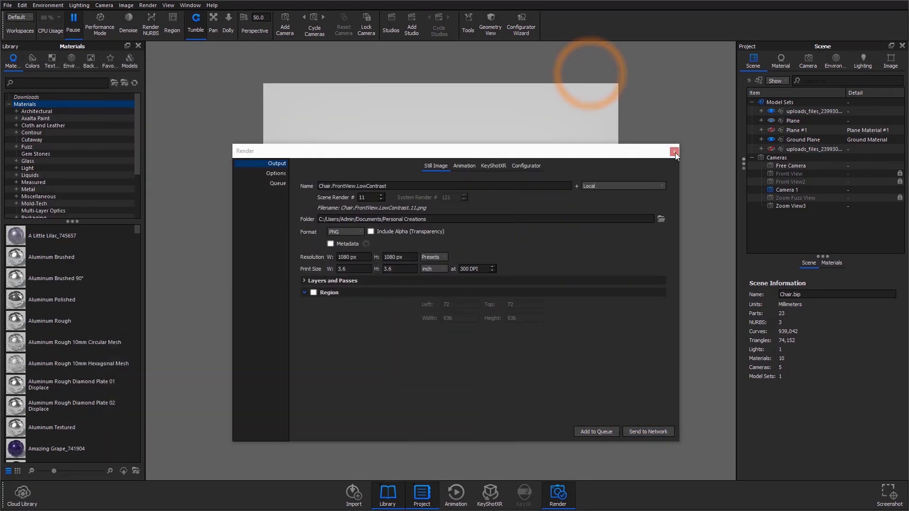
pyautogui.click(674, 152)
pyautogui.click(808, 61)
pyautogui.click(792, 112)
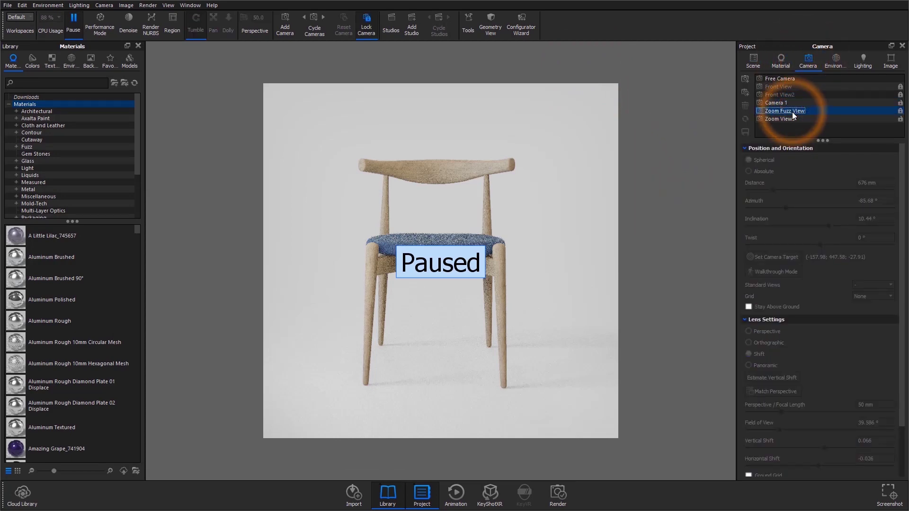
# Resume real-time rendering and inspect the blue seat's Vizoo 002 Generic sub-material
pyautogui.click(75, 21)
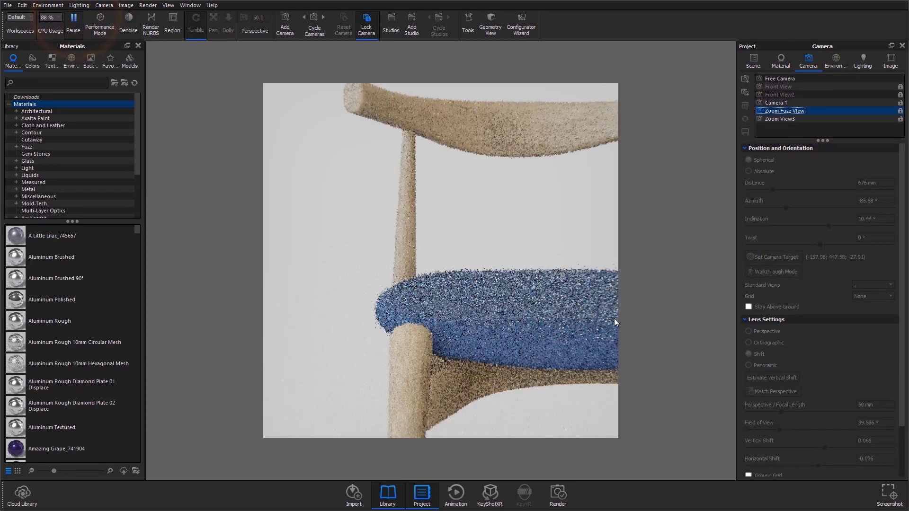
pyautogui.doubleClick(553, 345)
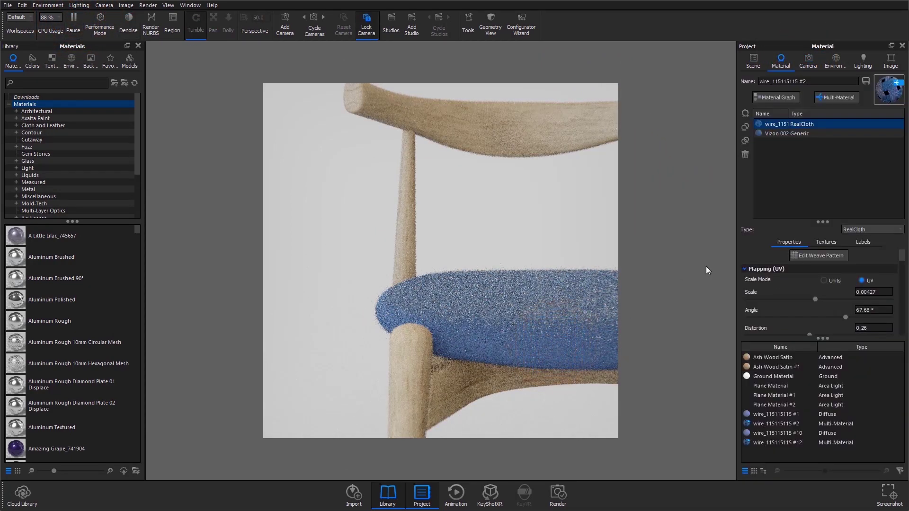
pyautogui.click(791, 133)
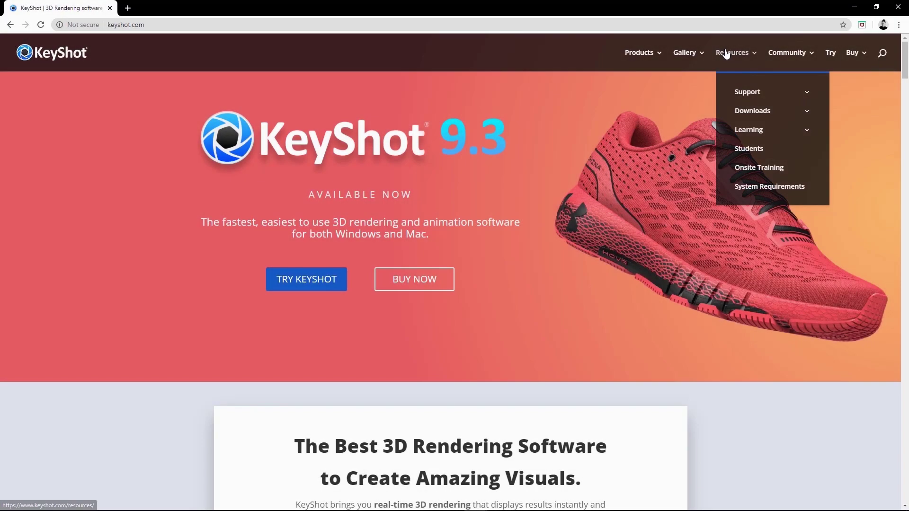
# Go to the KeyShot Downloads page and scroll down to the Network Rendering installers
pyautogui.click(745, 119)
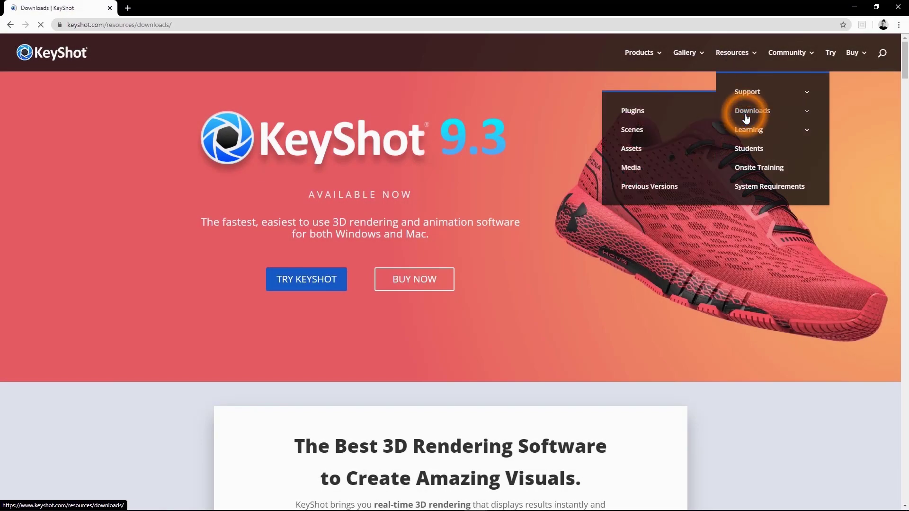
pyautogui.scroll(-6, 621, 171)
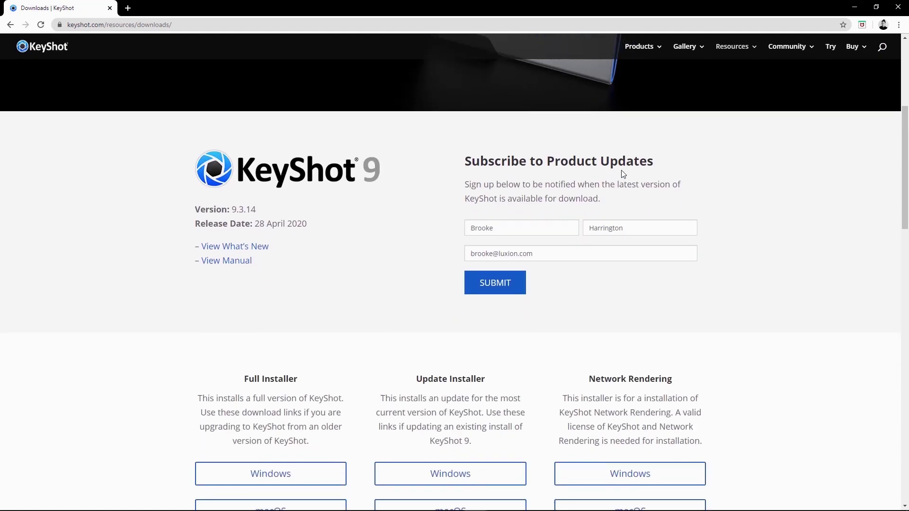
pyautogui.scroll(-3, 623, 174)
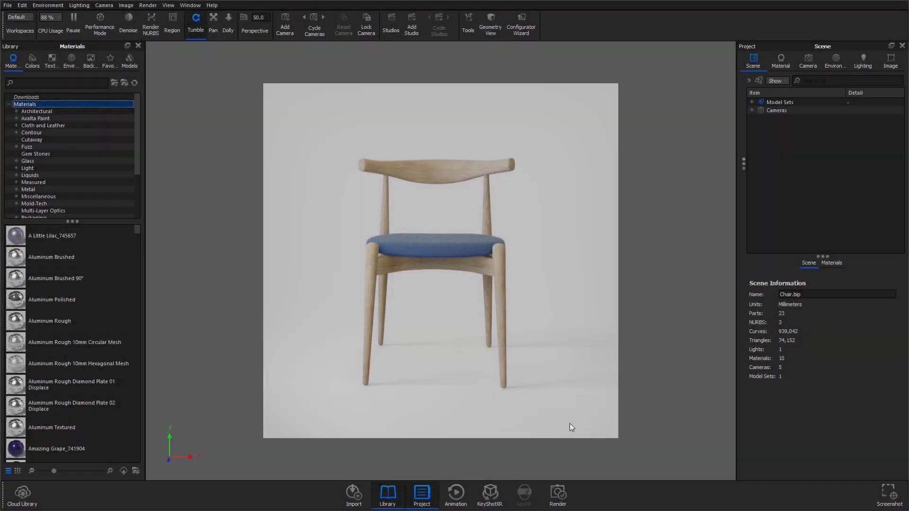
# In the Render dialog options, choose Send to Network mode with GPU Mode as the render engine
pyautogui.click(560, 495)
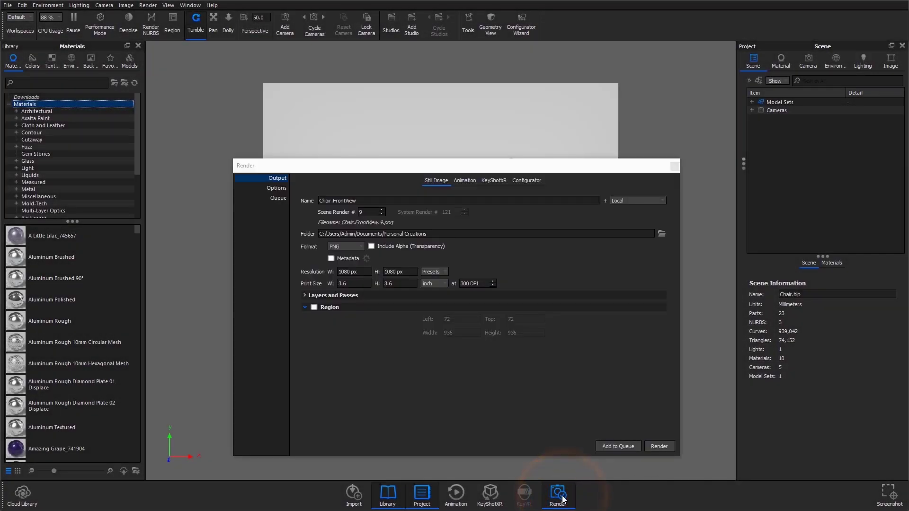
pyautogui.moveTo(474, 166); pyautogui.dragTo(464, 107)
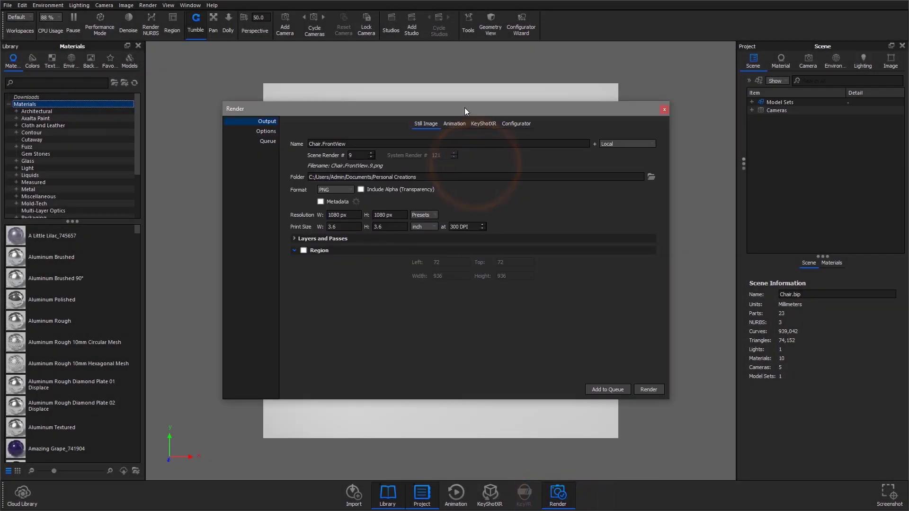
pyautogui.click(267, 132)
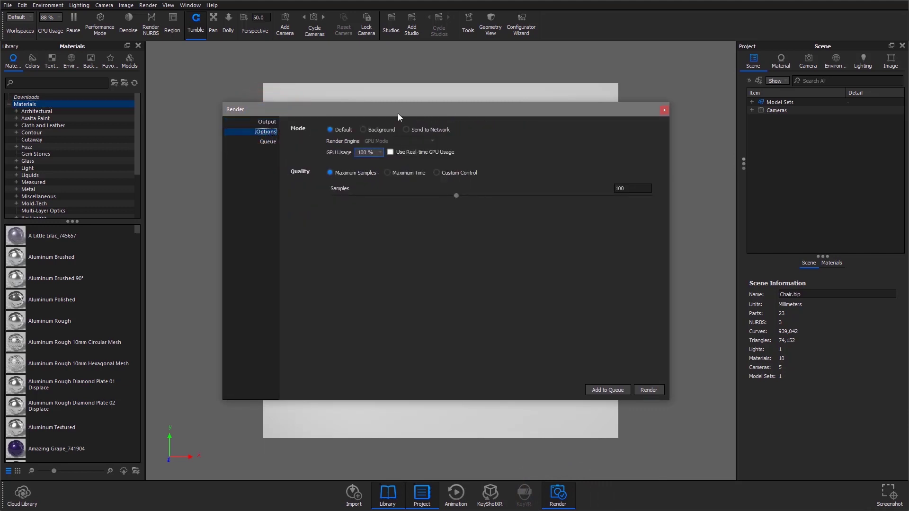
pyautogui.click(407, 130)
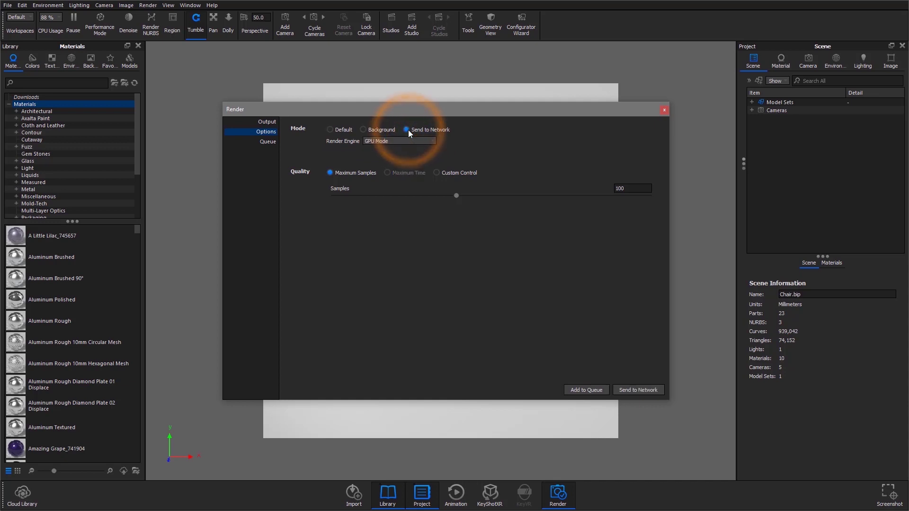
pyautogui.click(433, 141)
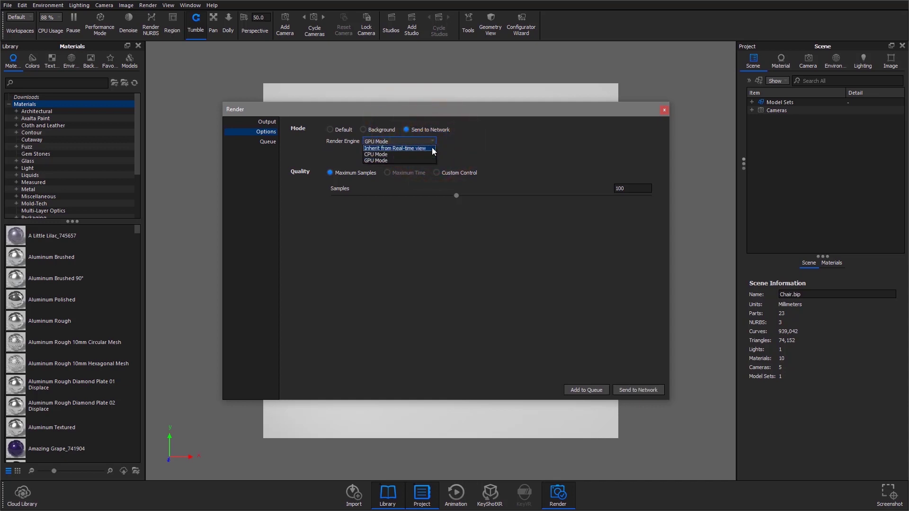
pyautogui.click(385, 161)
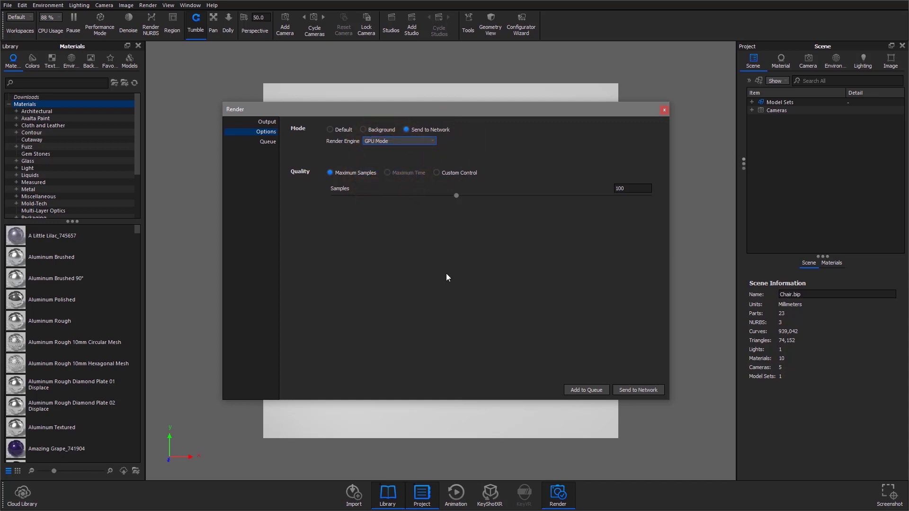
pyautogui.click(260, 123)
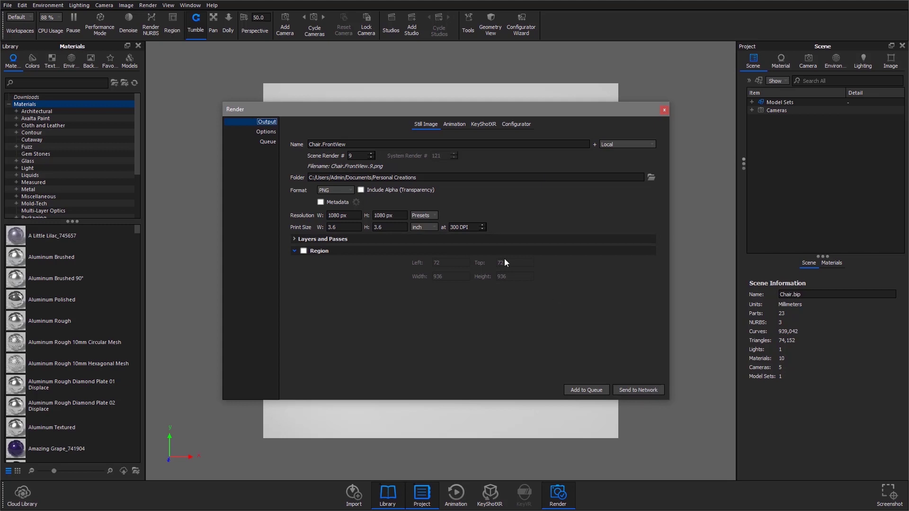
pyautogui.click(266, 142)
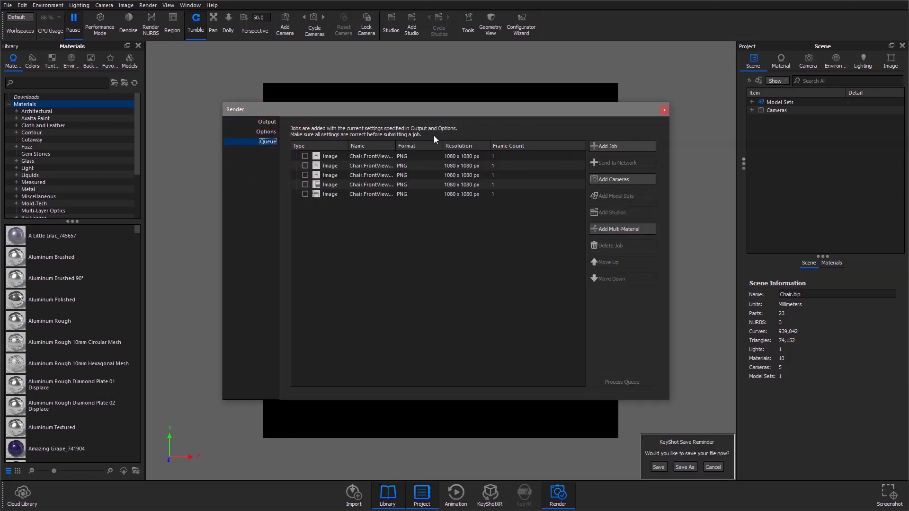
# Select all five queued Chair.FrontView jobs and send them to network rendering
pyautogui.click(379, 156)
pyautogui.keyDown('shift'); pyautogui.click(376, 194); pyautogui.keyUp('shift')
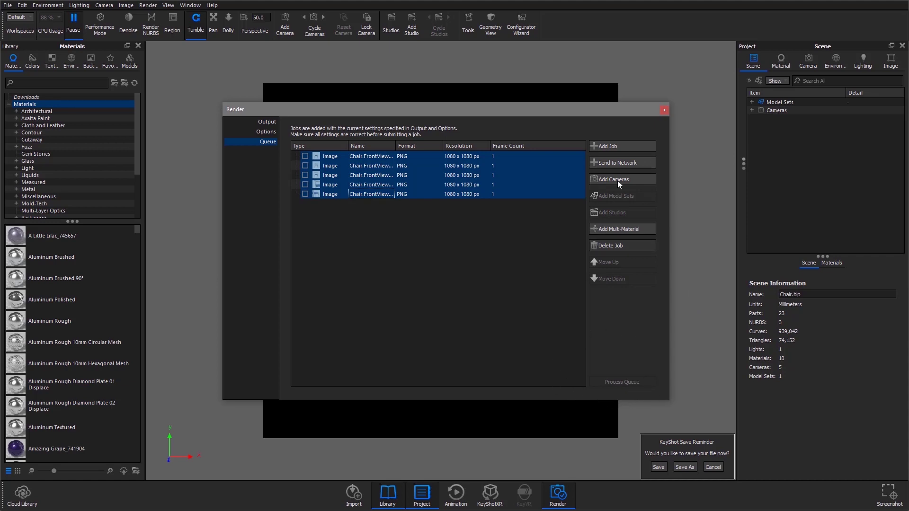
pyautogui.click(619, 164)
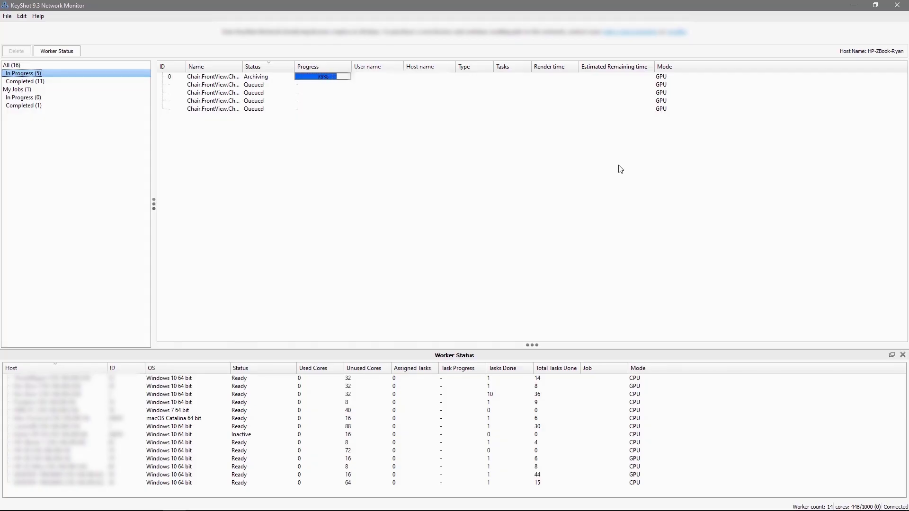
# Filter the Network Monitor to My Jobs > In Progress
pyautogui.click(33, 97)
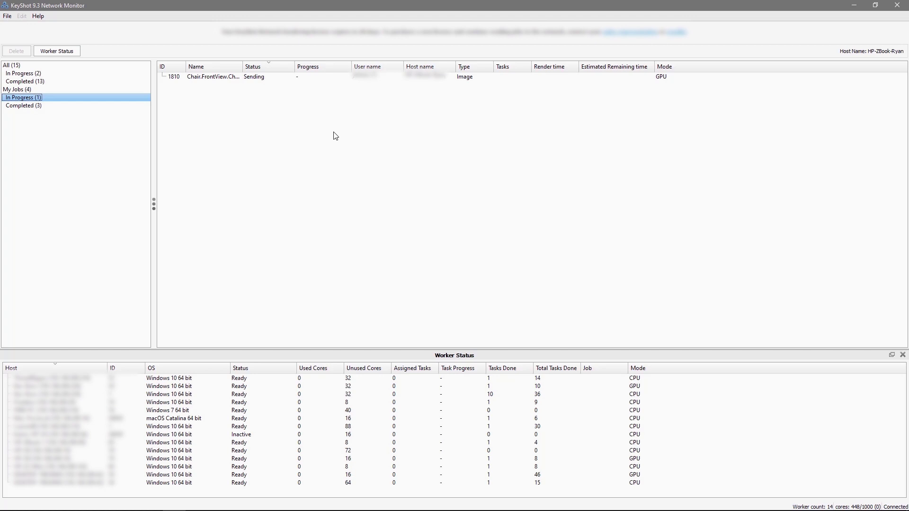
# List completed jobs, check job 1808's preview, log and properties, and open its PNG's folder
pyautogui.click(55, 105)
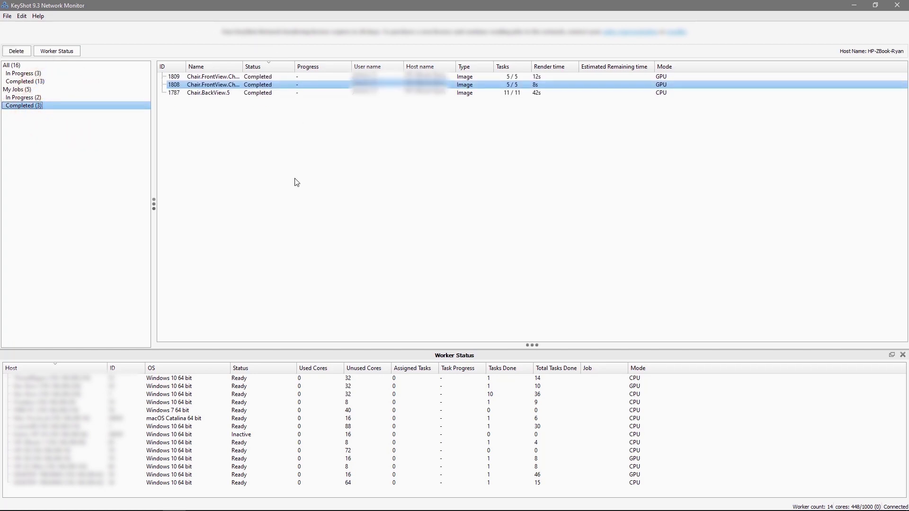
pyautogui.click(527, 344)
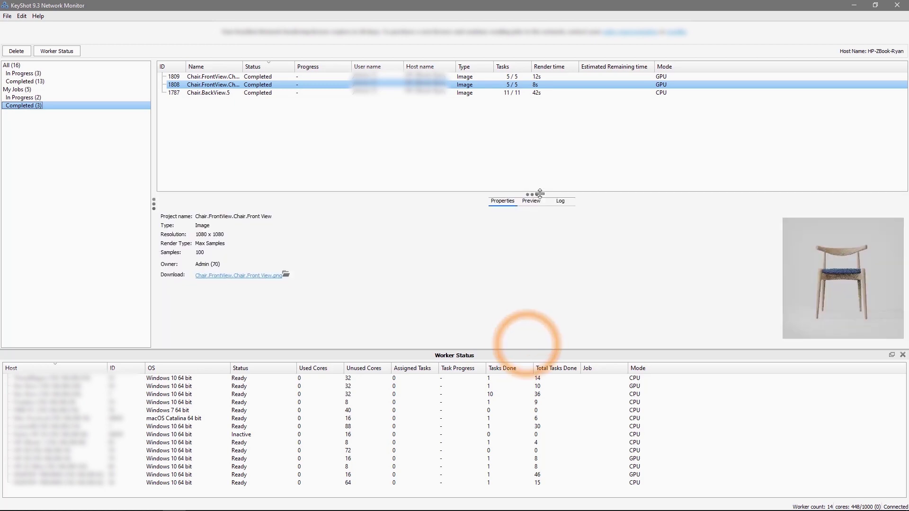
pyautogui.click(532, 202)
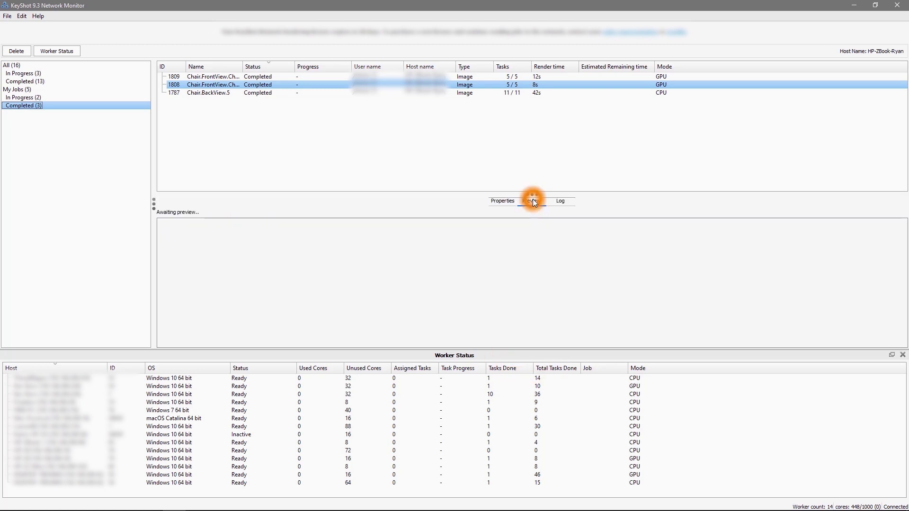
pyautogui.click(562, 202)
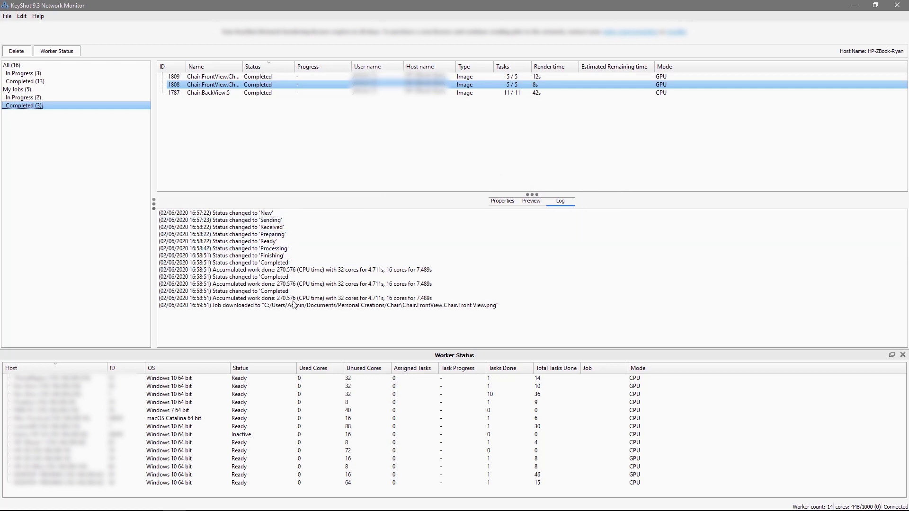
pyautogui.click(497, 205)
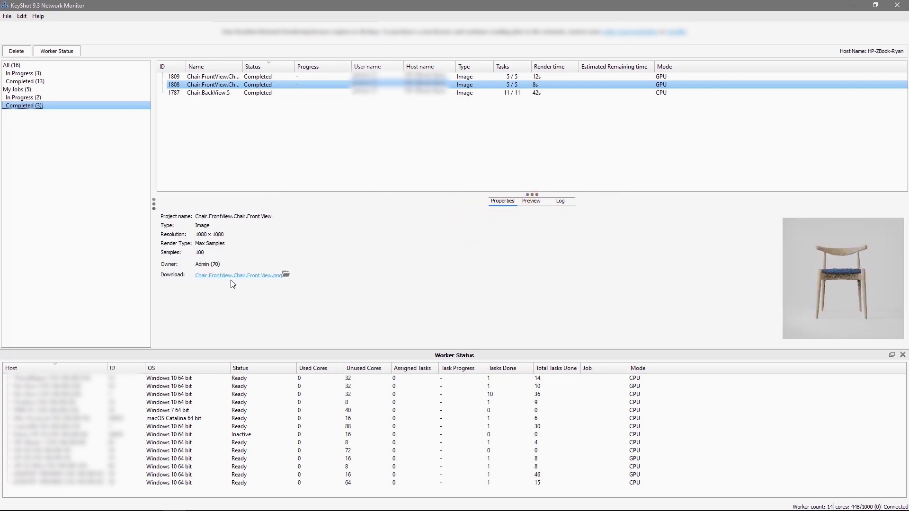
pyautogui.click(287, 275)
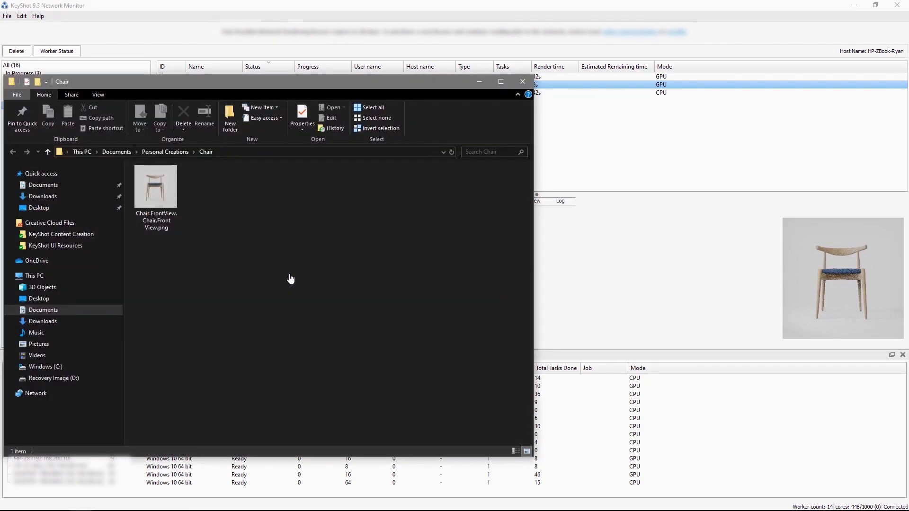
# View the rendered chair PNG in Photos, close it and the folder, then check jobs 1810 and 1809
pyautogui.doubleClick(164, 202)
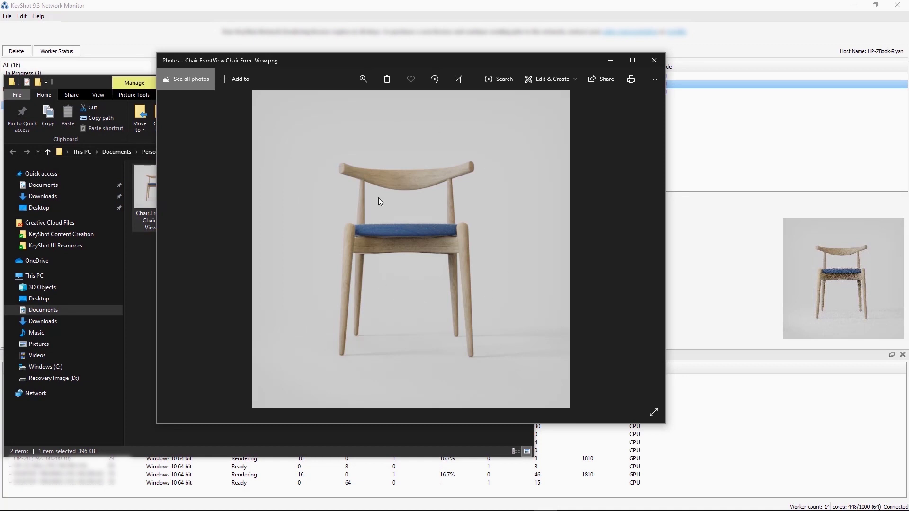
pyautogui.click(655, 62)
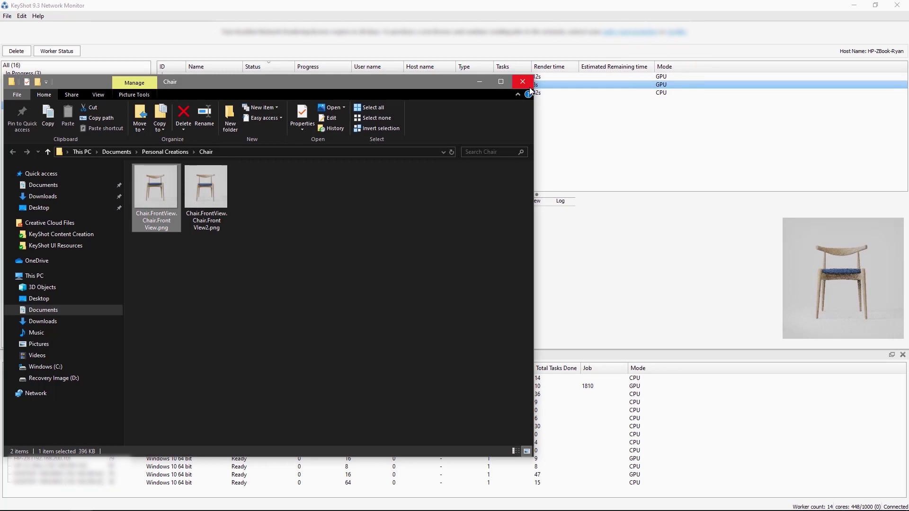
pyautogui.click(529, 87)
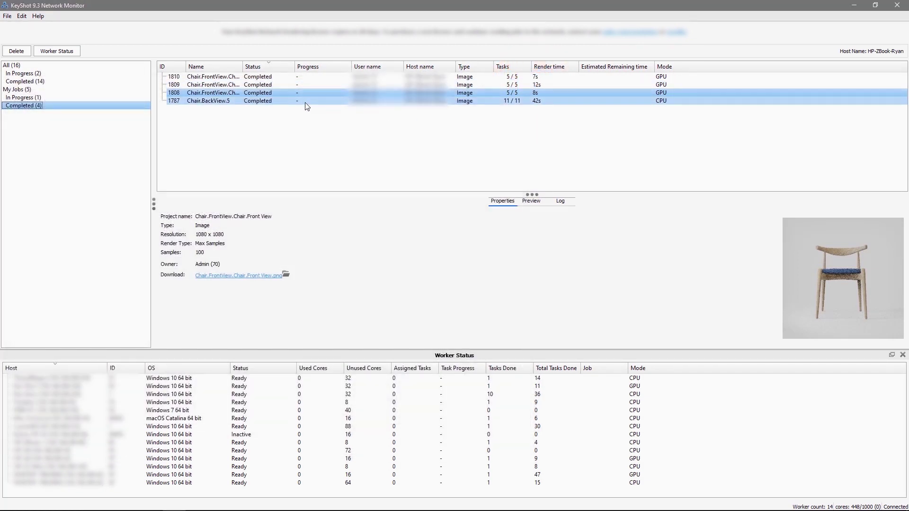
pyautogui.click(304, 77)
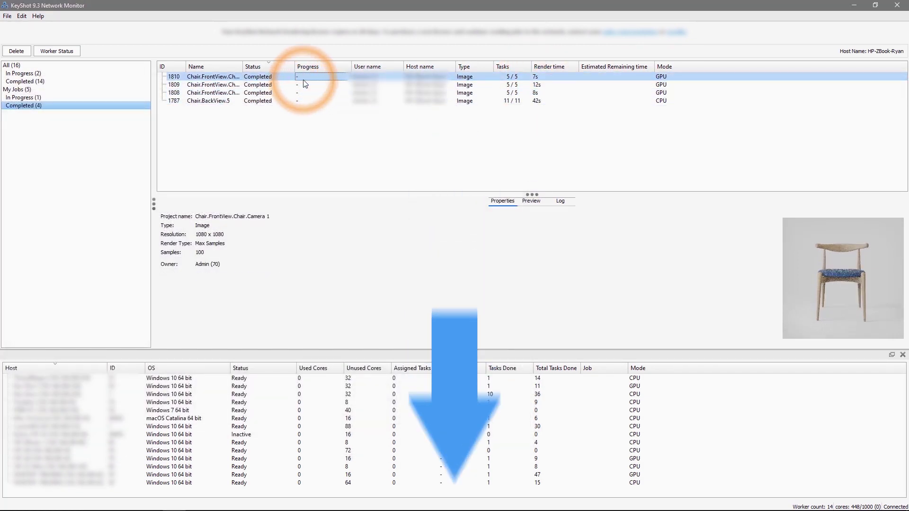
pyautogui.click(283, 86)
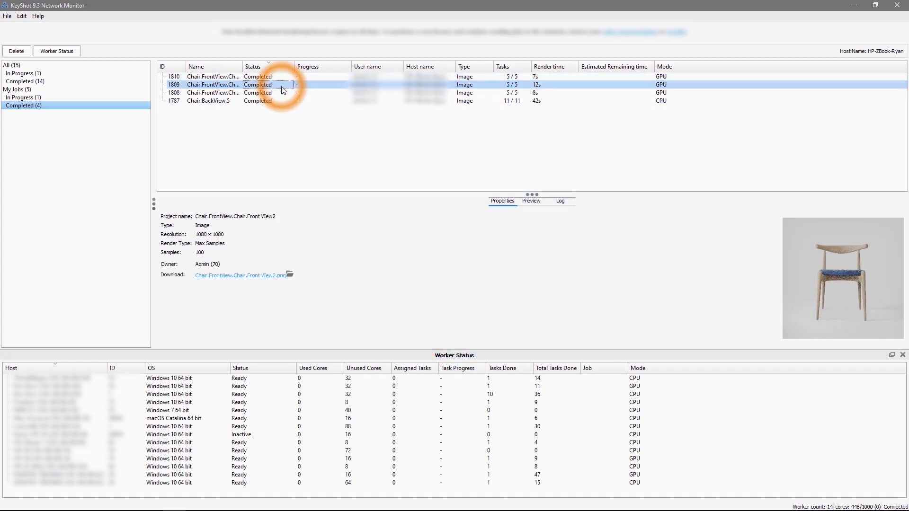